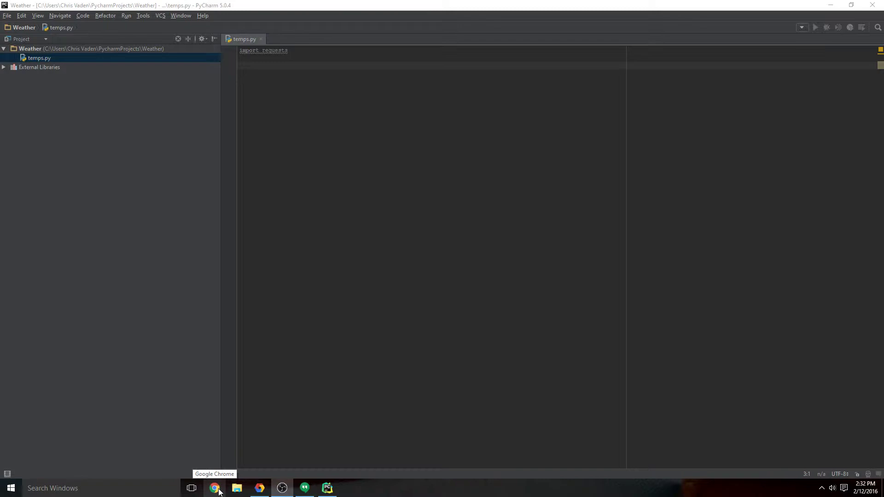
# Step: Load wunderground.com in Chrome and maximize the browser window
pyautogui.click(218, 490)
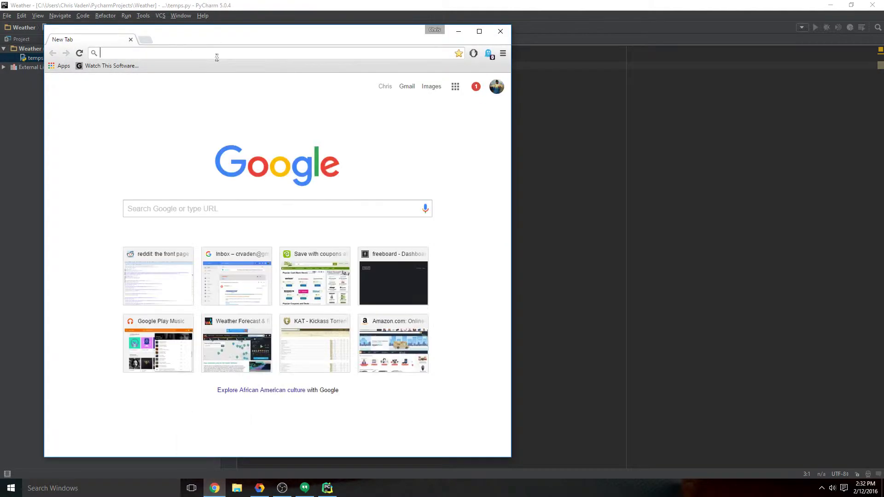
pyautogui.write('wunde')
pyautogui.press('Return')
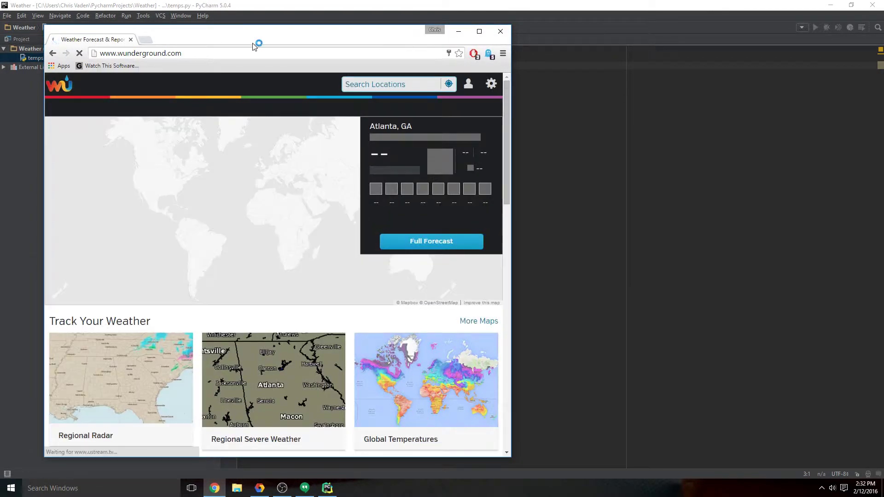
pyautogui.doubleClick(256, 39)
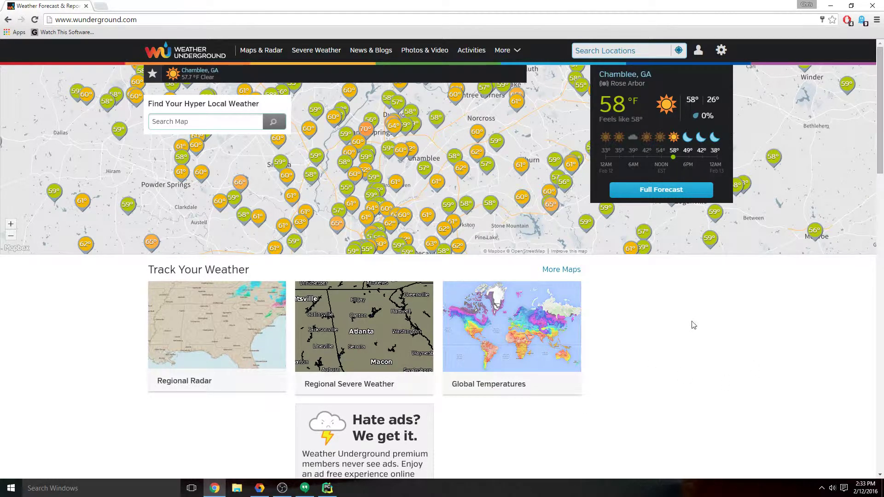
# Step: Search 'wunderground api' from the Chrome address bar
pyautogui.click(253, 20)
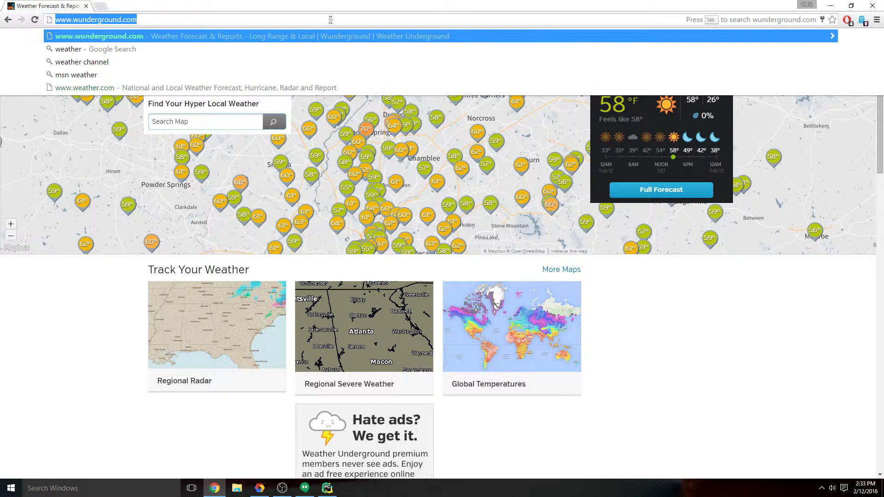
pyautogui.write('wunder')
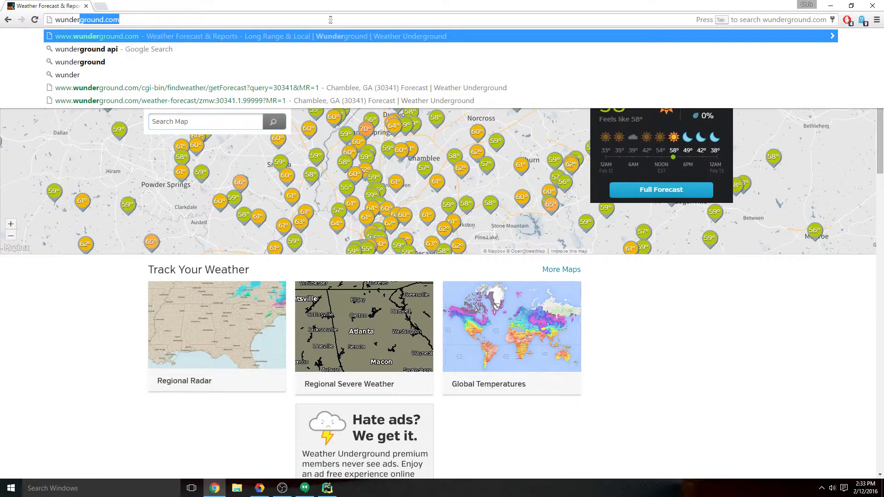
pyautogui.write('groudn api')
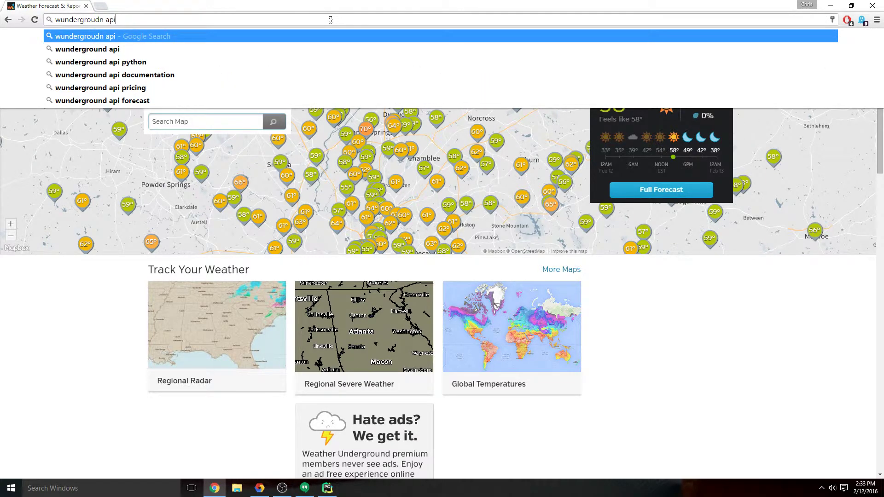
pyautogui.press('Down')
pyautogui.press('Return')
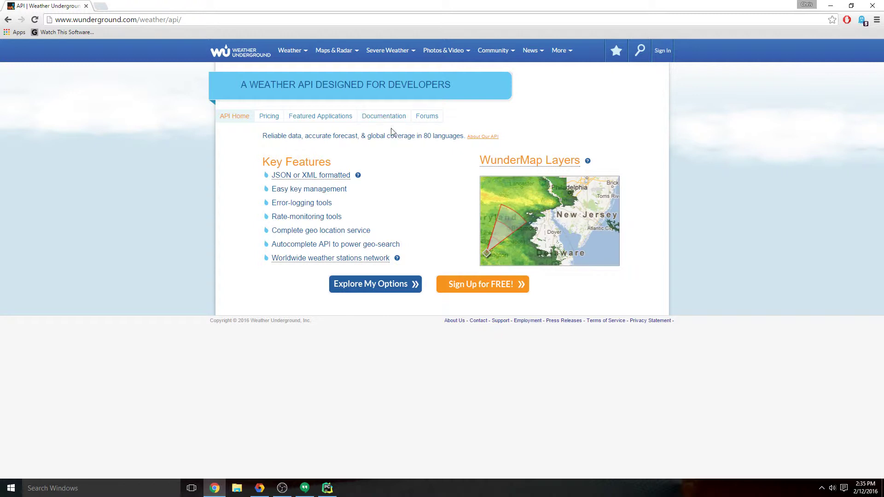
# Step: Open the Weather API documentation and review the Current Conditions in US City example
pyautogui.click(379, 120)
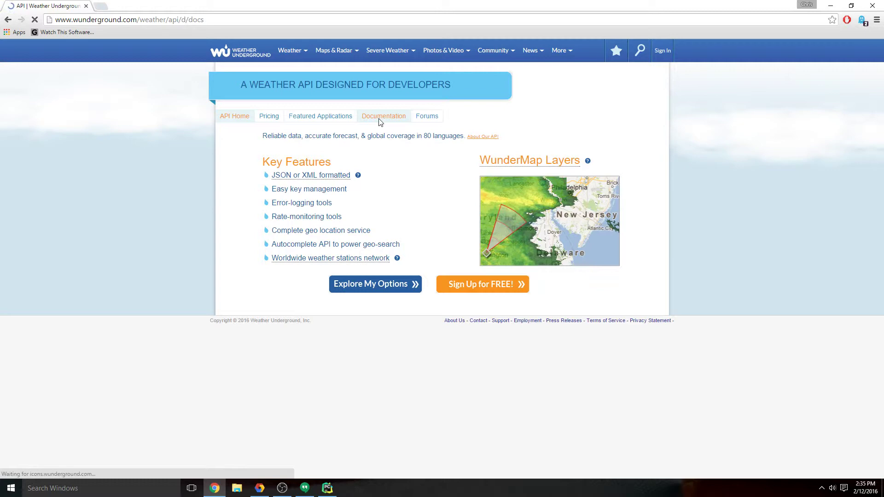
pyautogui.scroll(-3, 441, 186)
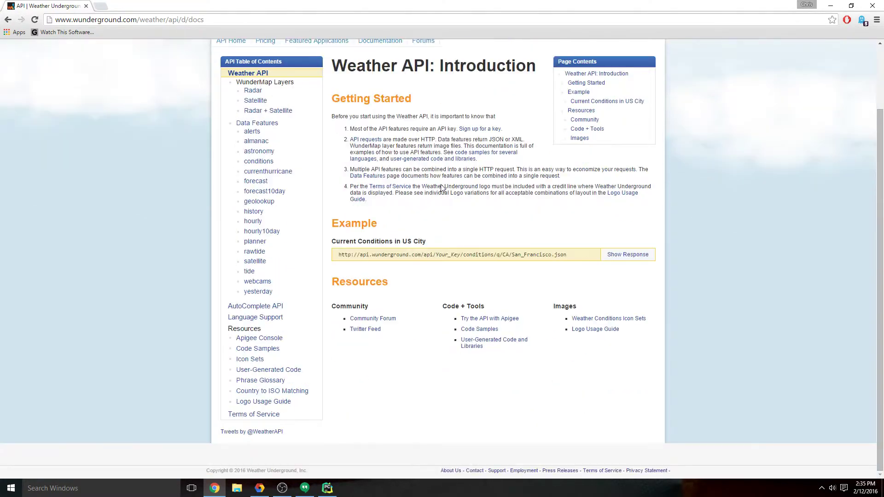
pyautogui.scroll(3, 441, 186)
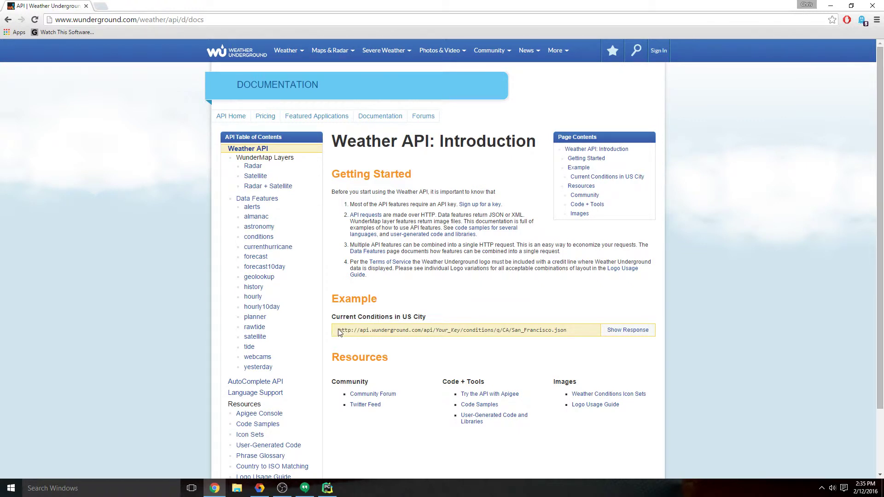
pyautogui.moveTo(339, 330); pyautogui.dragTo(570, 331)
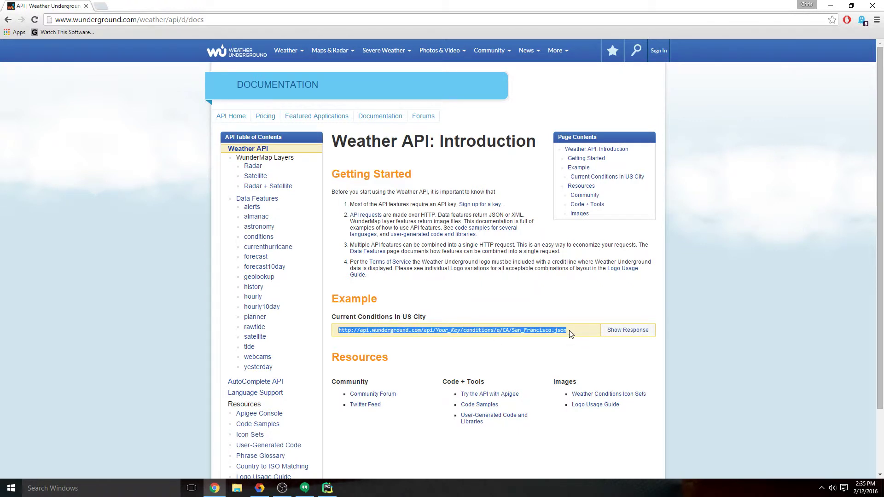
pyautogui.click(570, 330)
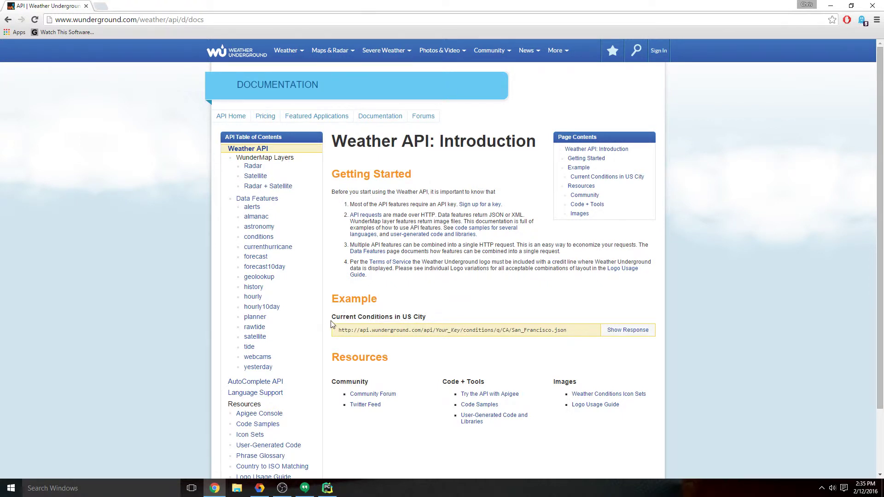
pyautogui.moveTo(334, 319); pyautogui.dragTo(422, 318)
pyautogui.click(429, 319)
# Step: Highlight the Your_Key placeholder in the example request URL, then sign in
pyautogui.tripleClick(392, 332)
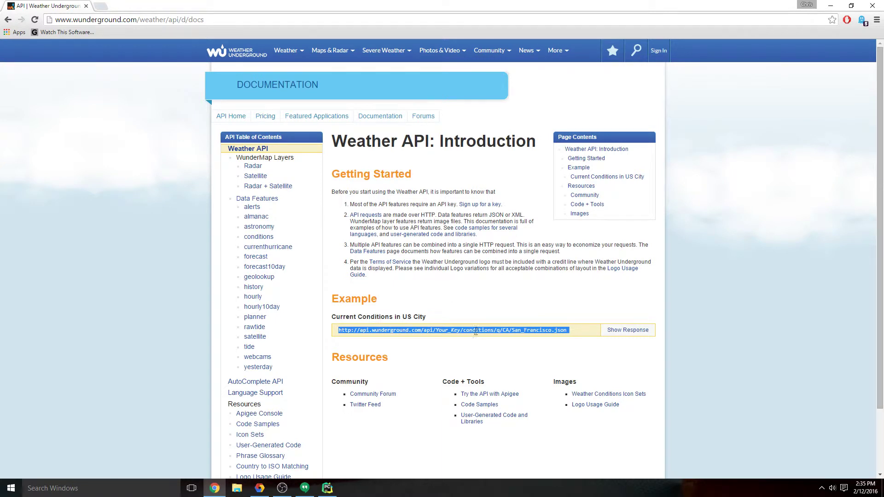
pyautogui.click(438, 344)
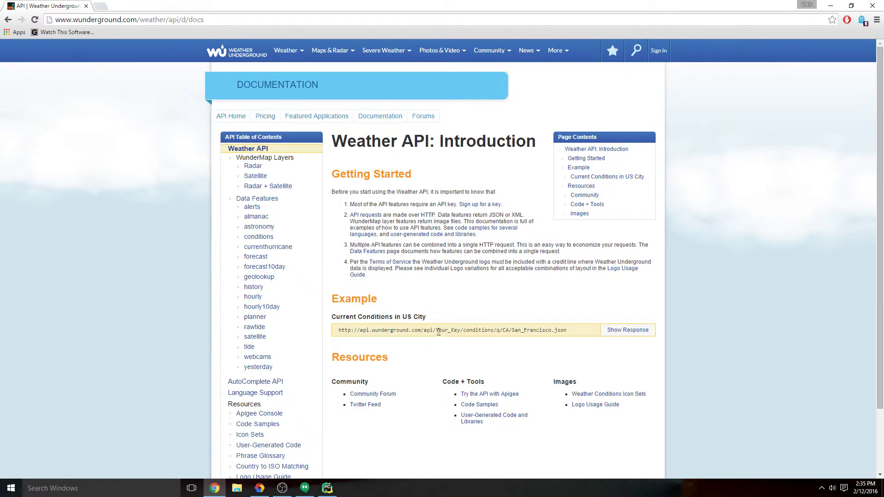
pyautogui.doubleClick(438, 331)
pyautogui.moveTo(567, 331); pyautogui.dragTo(339, 330)
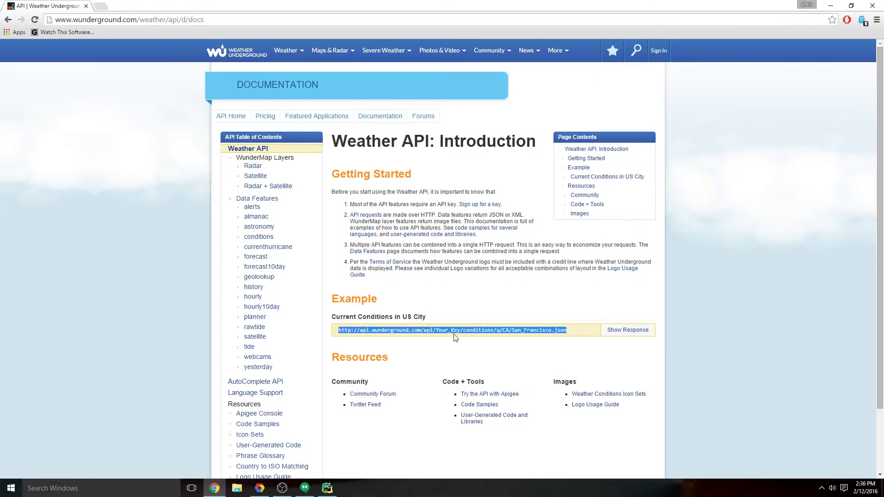
pyautogui.moveTo(436, 330); pyautogui.dragTo(463, 331)
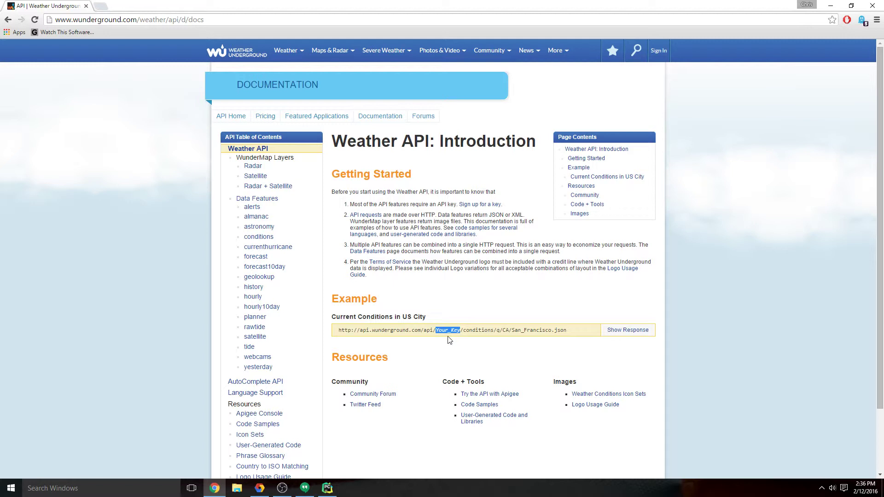
pyautogui.click(503, 330)
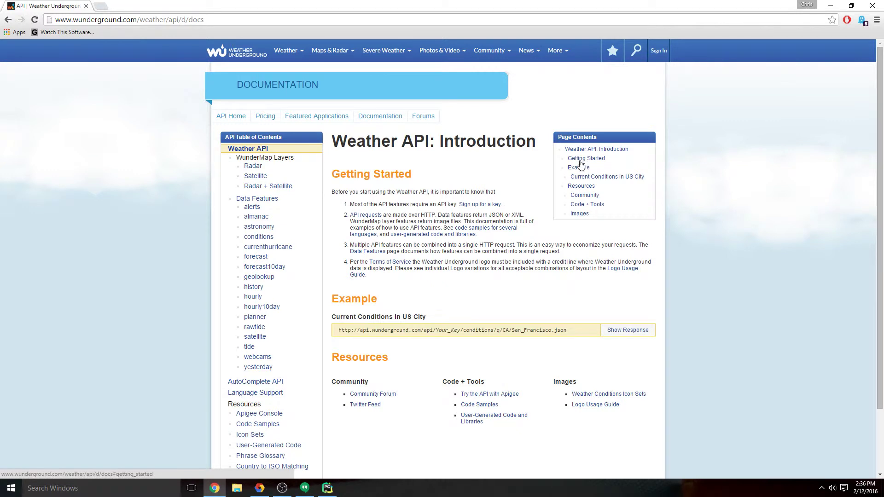
pyautogui.click(659, 58)
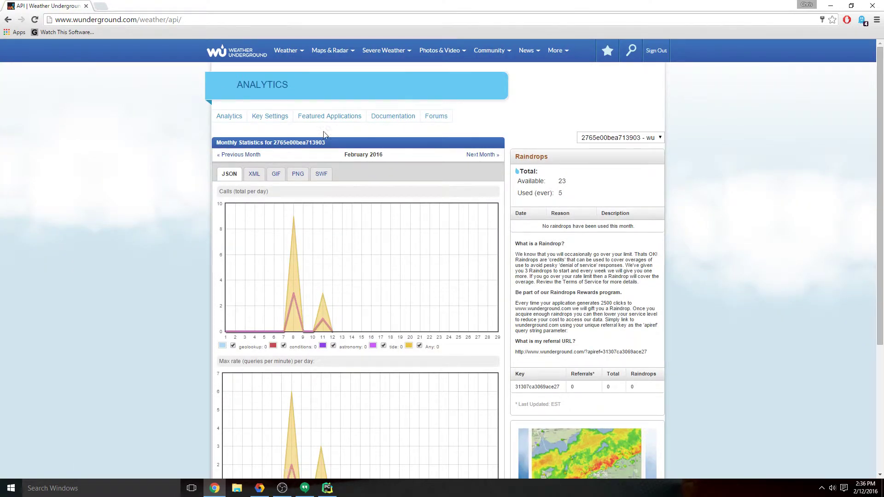
# Step: Select the Key ID on the Key Settings page and switch back to temps.py in PyCharm
pyautogui.click(269, 118)
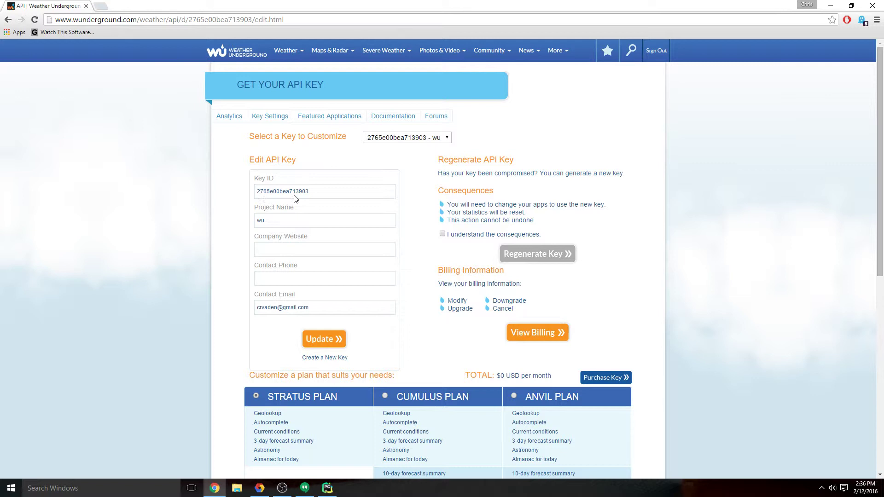
pyautogui.doubleClick(297, 195)
pyautogui.click(328, 489)
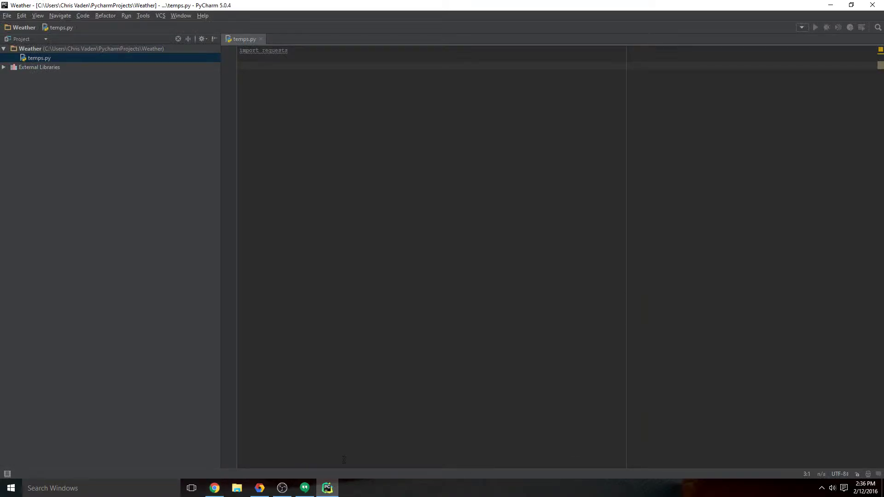
# Step: On line 3 of temps.py, assign the pasted API key as a quoted string to api_key
pyautogui.write('api_key =')
pyautogui.hotkey('ctrl', 'v')
pyautogui.write('"')
pyautogui.press('Return')
pyautogui.press('Return')
# Step: Go back to the Weather API documentation, reload it signed in, and select the example request URL
pyautogui.hotkey('alt', 'Tab')
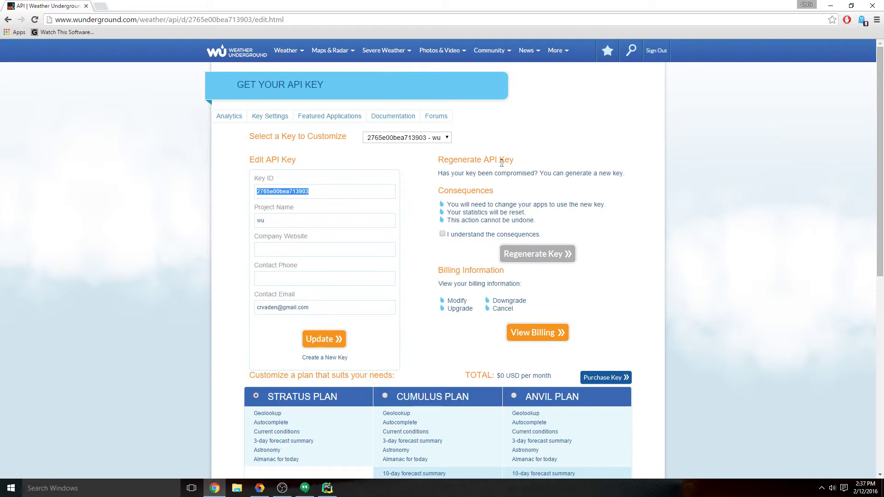
pyautogui.hotkey('alt', 'Left')
pyautogui.hotkey('alt', 'Left')
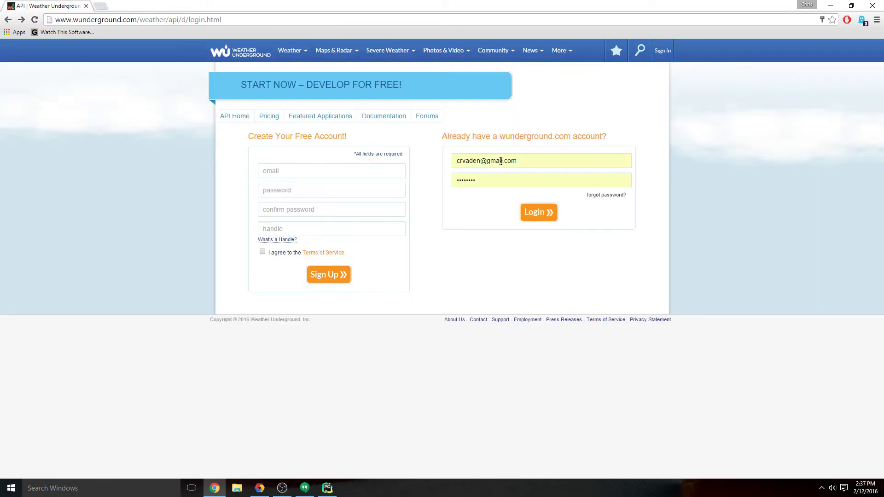
pyautogui.hotkey('alt', 'Left')
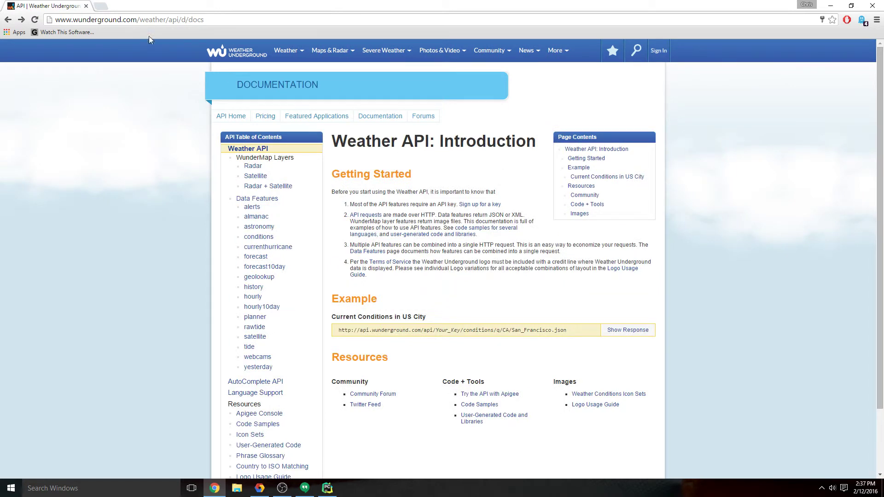
pyautogui.click(34, 19)
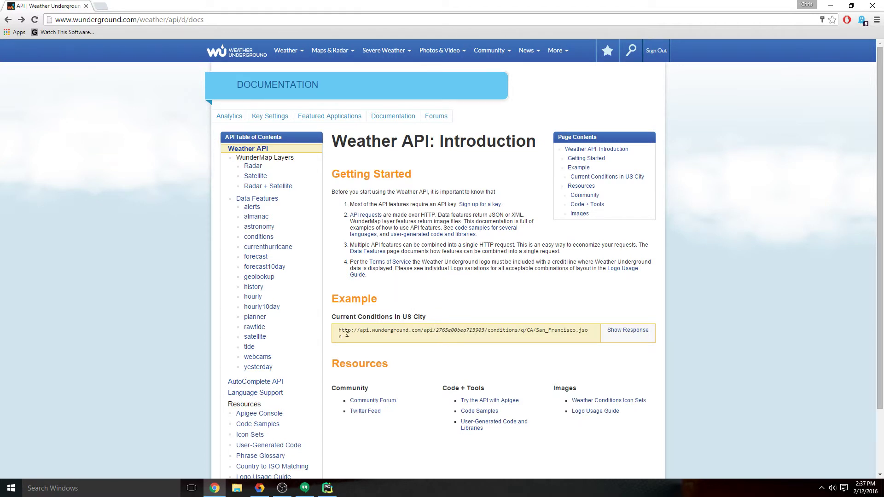
pyautogui.moveTo(349, 337); pyautogui.dragTo(339, 330)
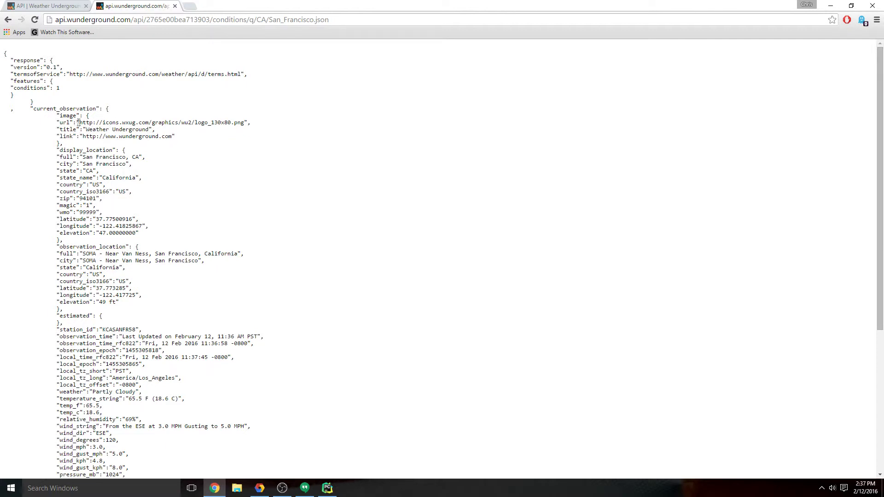
# Step: Review the San Francisco JSON fields, including the logo image URL and wind description, and select the city in the URL
pyautogui.moveTo(78, 123); pyautogui.dragTo(207, 123)
pyautogui.click(202, 123)
pyautogui.scroll(-3, 171, 227)
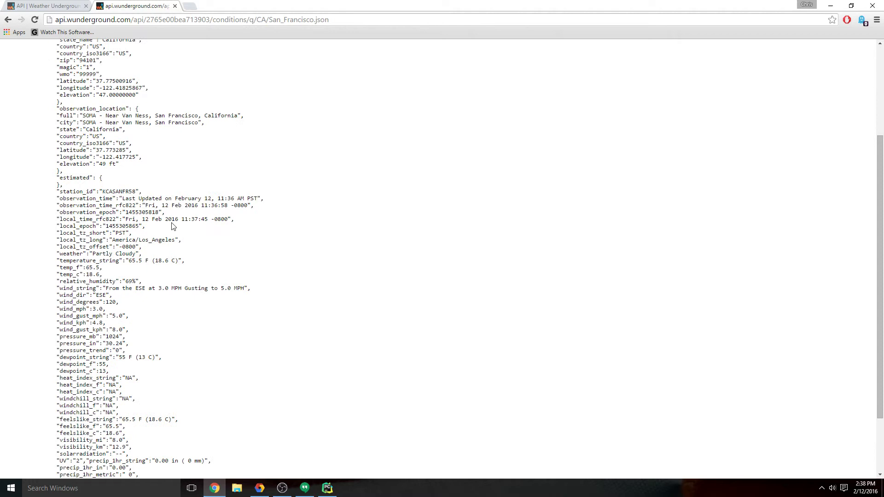
pyautogui.scroll(-2, 294, 173)
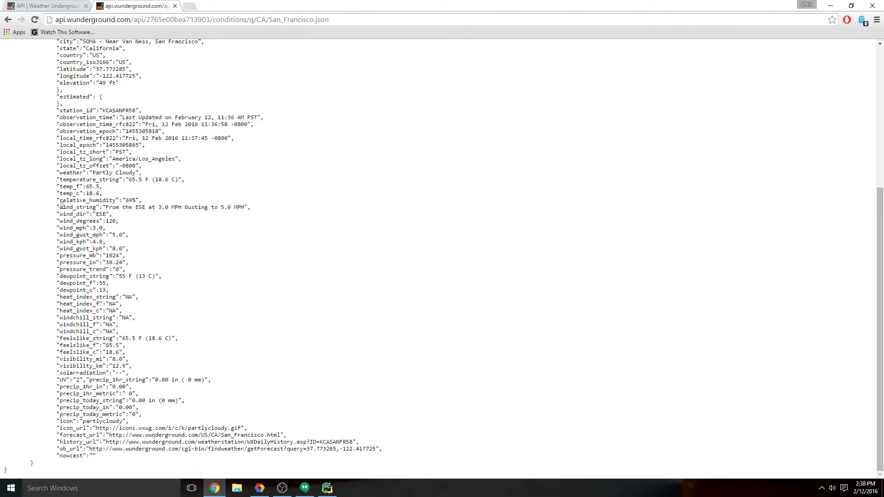
pyautogui.moveTo(106, 208); pyautogui.dragTo(234, 208)
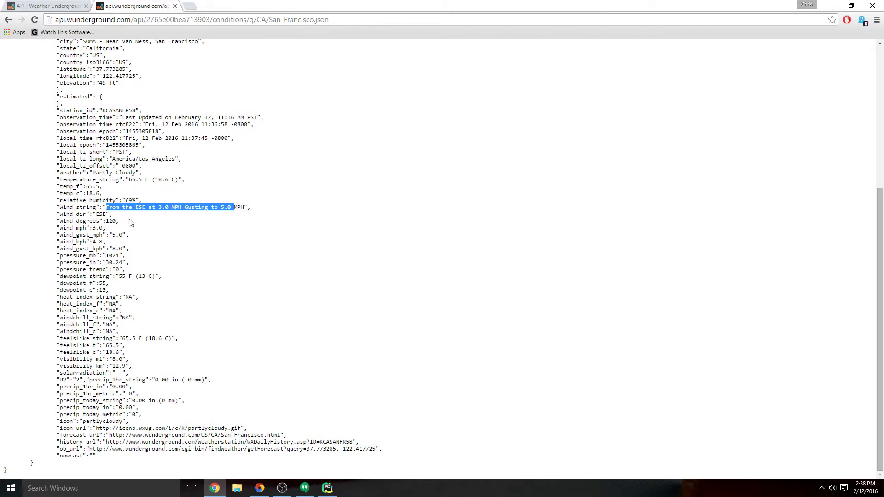
pyautogui.scroll(3, 182, 234)
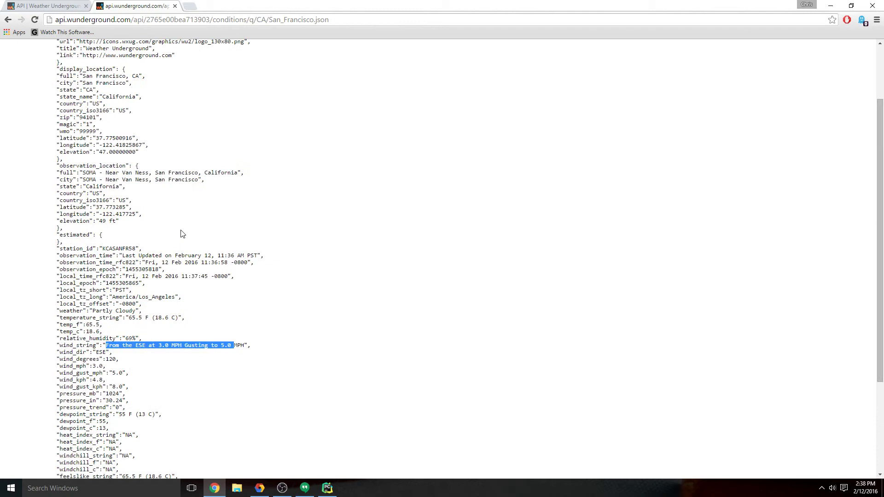
pyautogui.moveTo(266, 19)
pyautogui.mouseDown()
pyautogui.moveTo(303, 23)
pyautogui.moveTo(270, 20)
pyautogui.mouseUp()
pyautogui.click(303, 21)
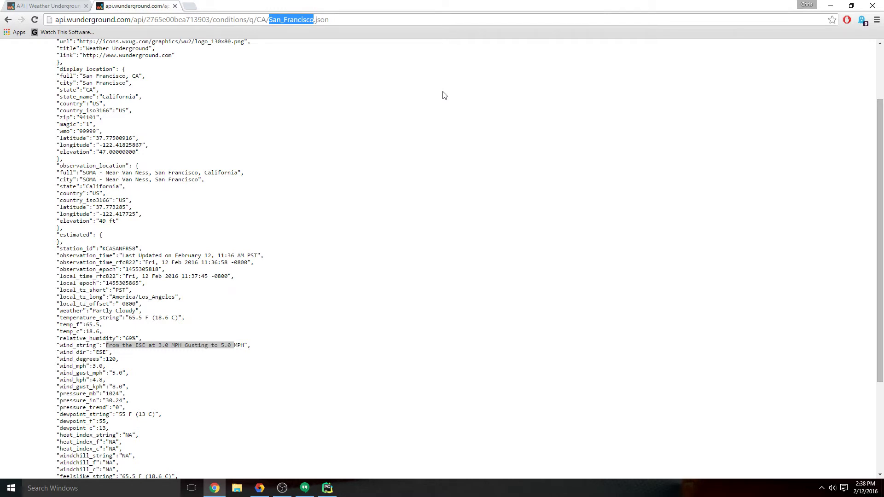
# Step: Change the request URL's CA/San_Francisco to VA/Richmond and load its JSON response
pyautogui.moveTo(256, 20); pyautogui.dragTo(317, 19)
pyautogui.write('VA/Richmond')
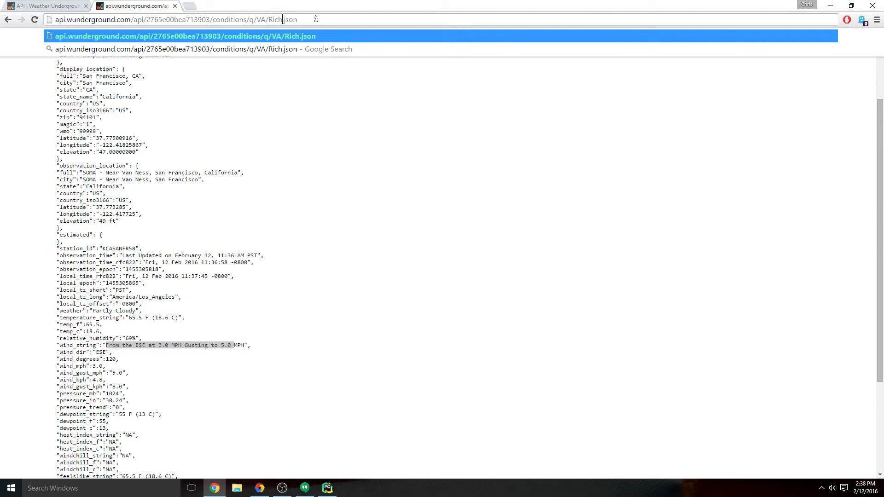
pyautogui.press('Return')
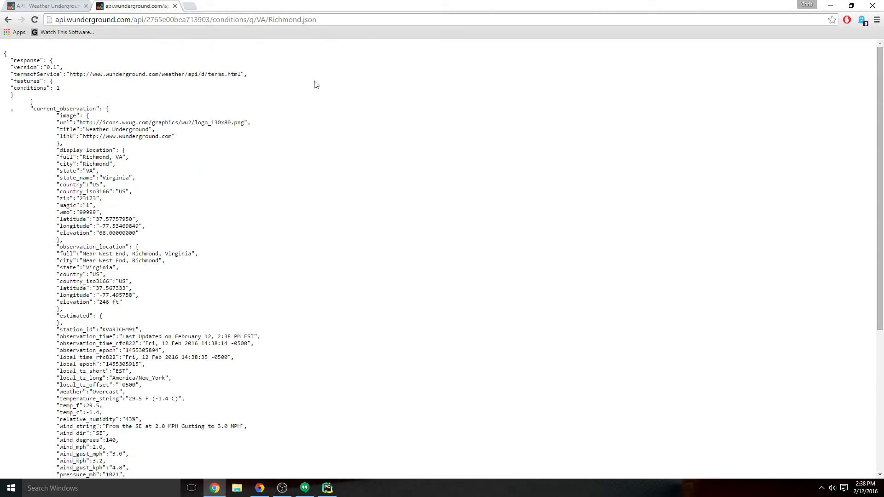
pyautogui.moveTo(70, 153); pyautogui.dragTo(156, 188)
pyautogui.click(155, 192)
# Step: Scroll through the Richmond response: Overcast, 29.5 F, SE wind at 2.0 MPH
pyautogui.scroll(-5, 162, 212)
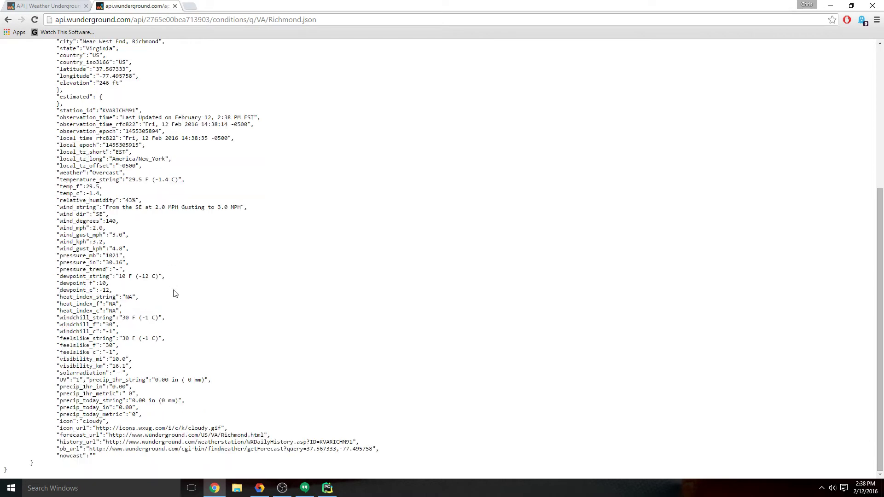
pyautogui.scroll(5, 264, 281)
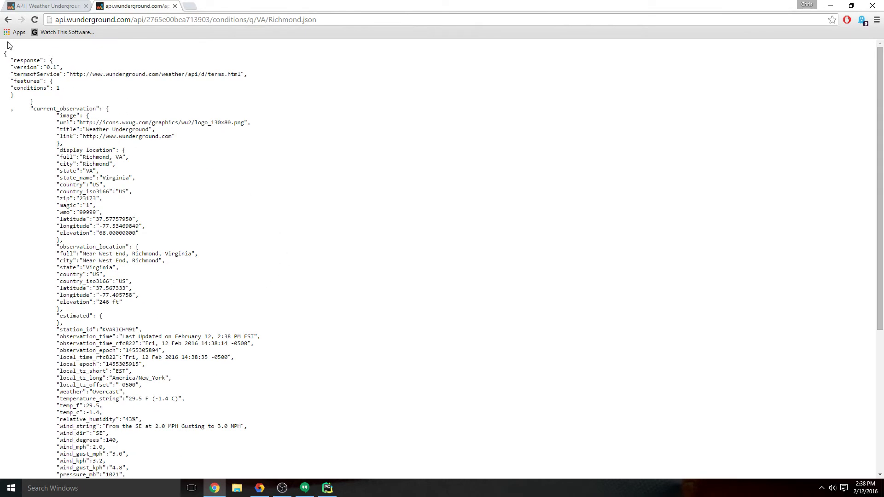
pyautogui.moveTo(7, 54); pyautogui.dragTo(220, 162)
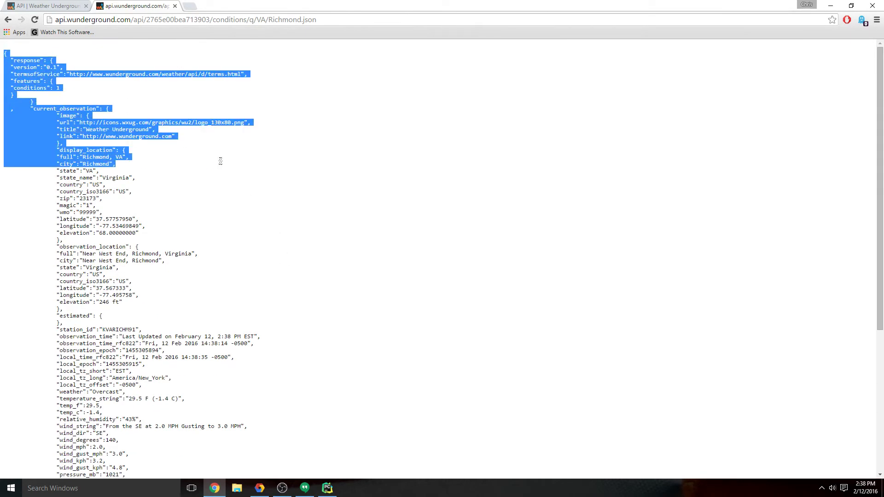
pyautogui.click(243, 170)
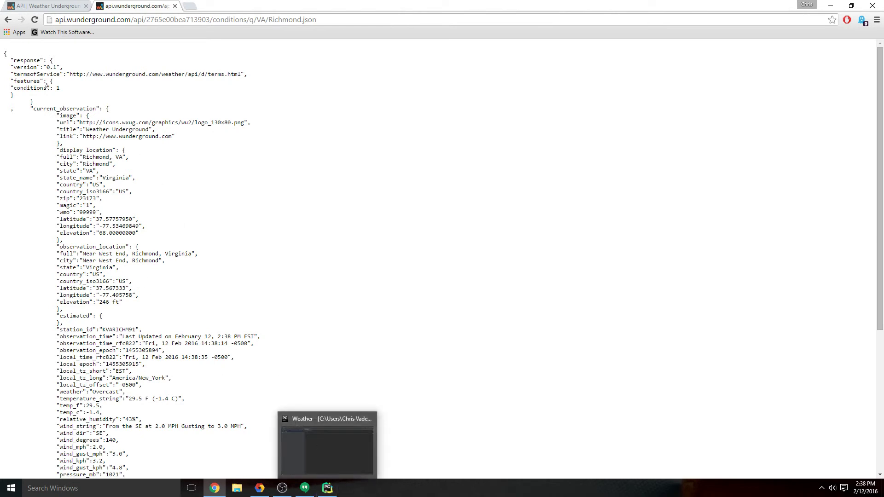
pyautogui.scroll(-4, 133, 306)
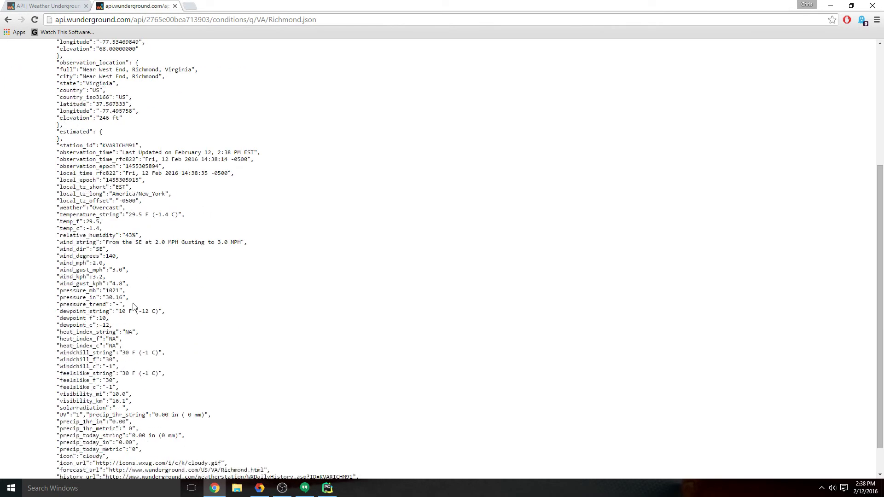
pyautogui.scroll(-1, 133, 307)
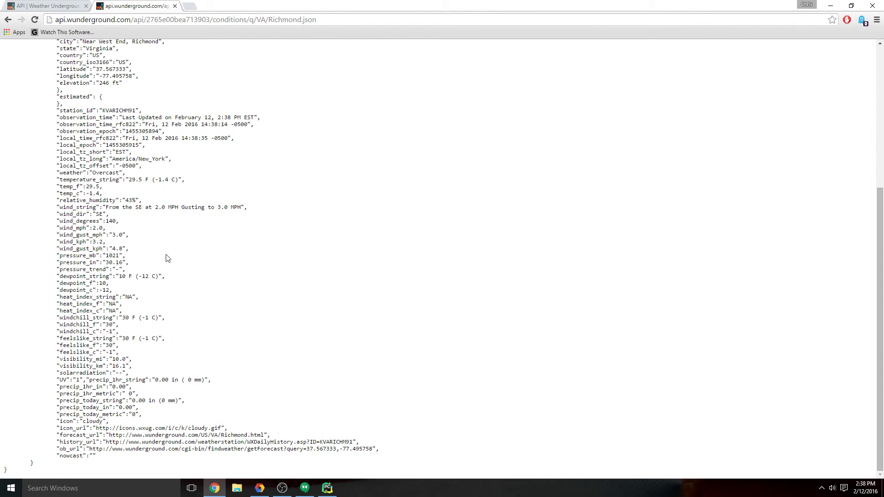
pyautogui.scroll(5, 179, 259)
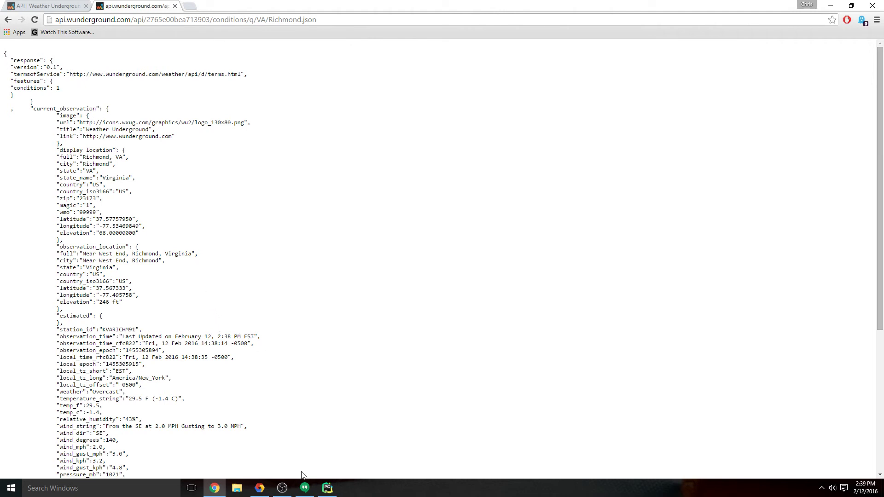
pyautogui.click(328, 488)
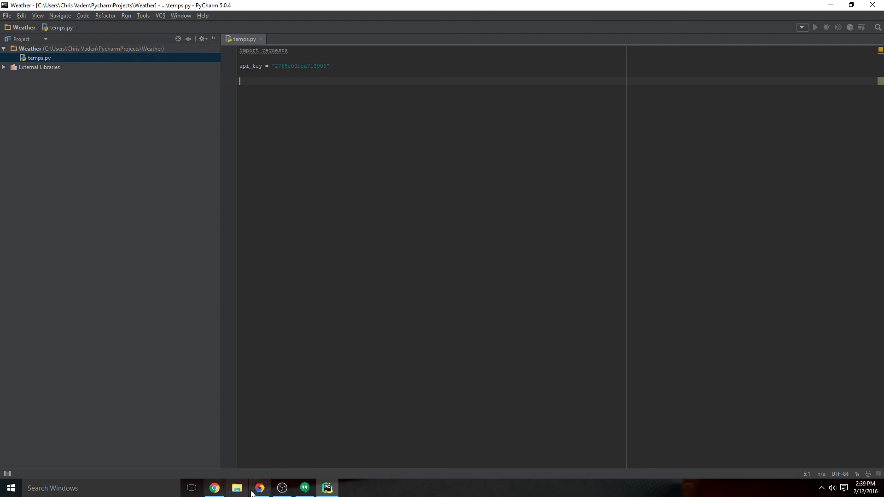
pyautogui.click(214, 490)
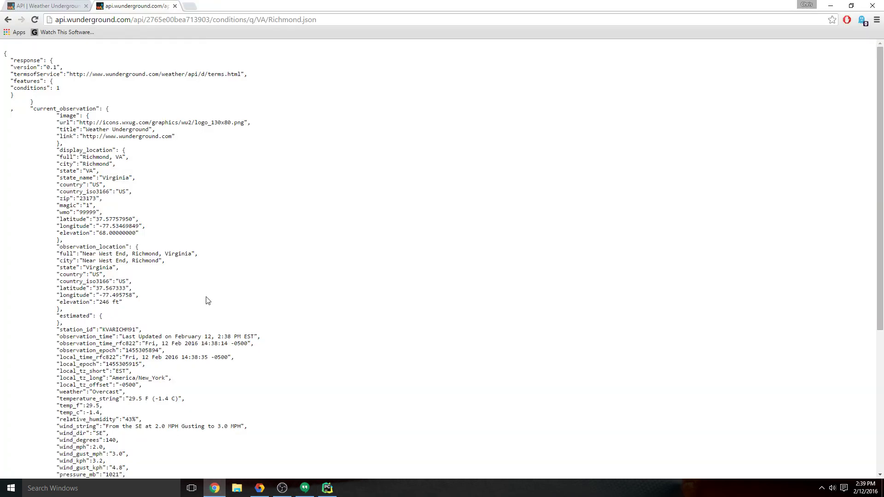